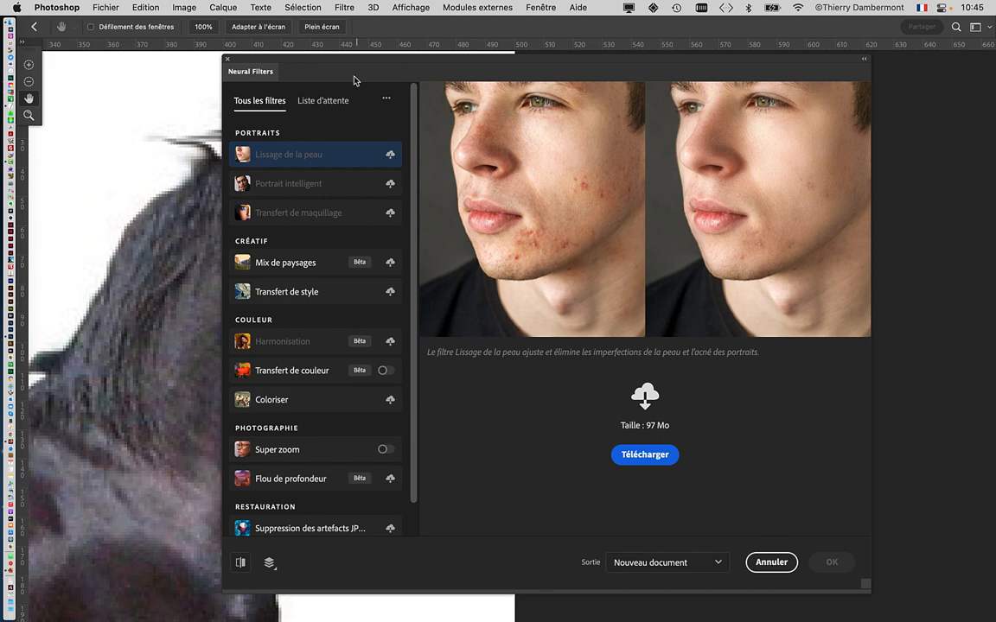
Enable the Super zoom neural filter for the horse image and reposition the filter window.
scroll(316, 369, down, 2)
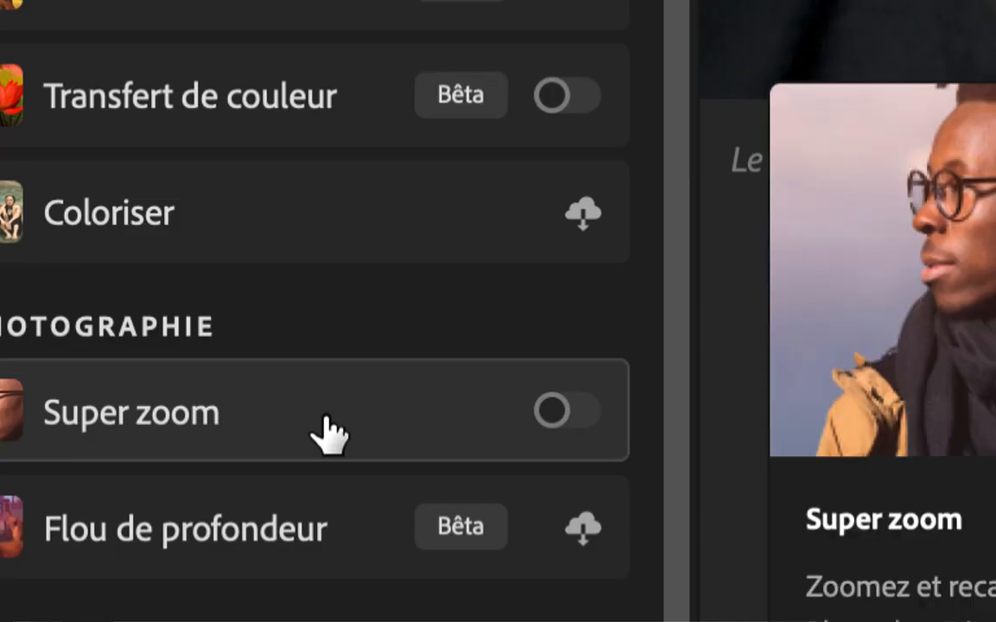
click(327, 418)
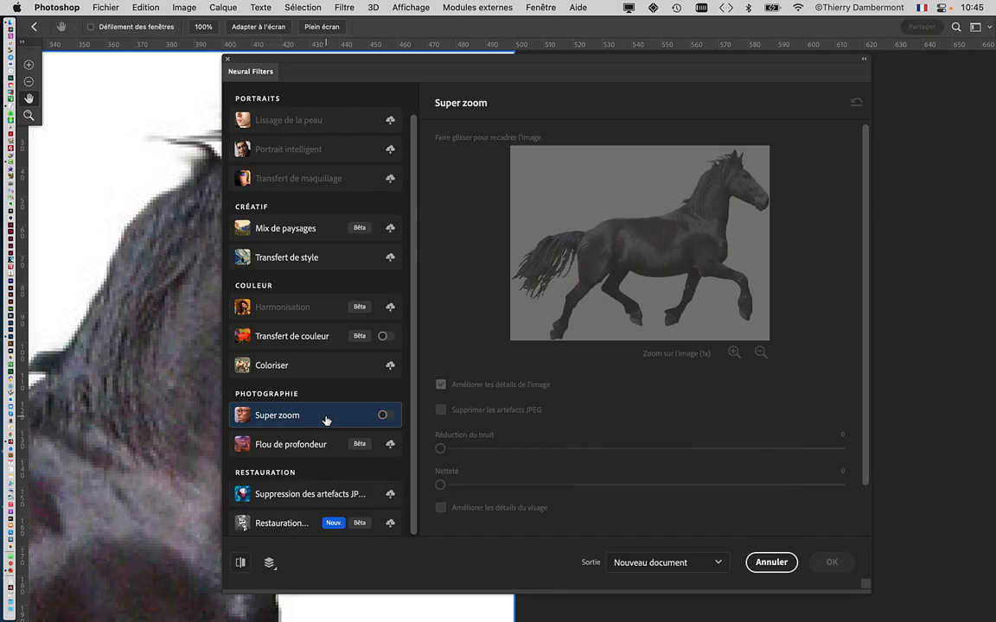
click(385, 416)
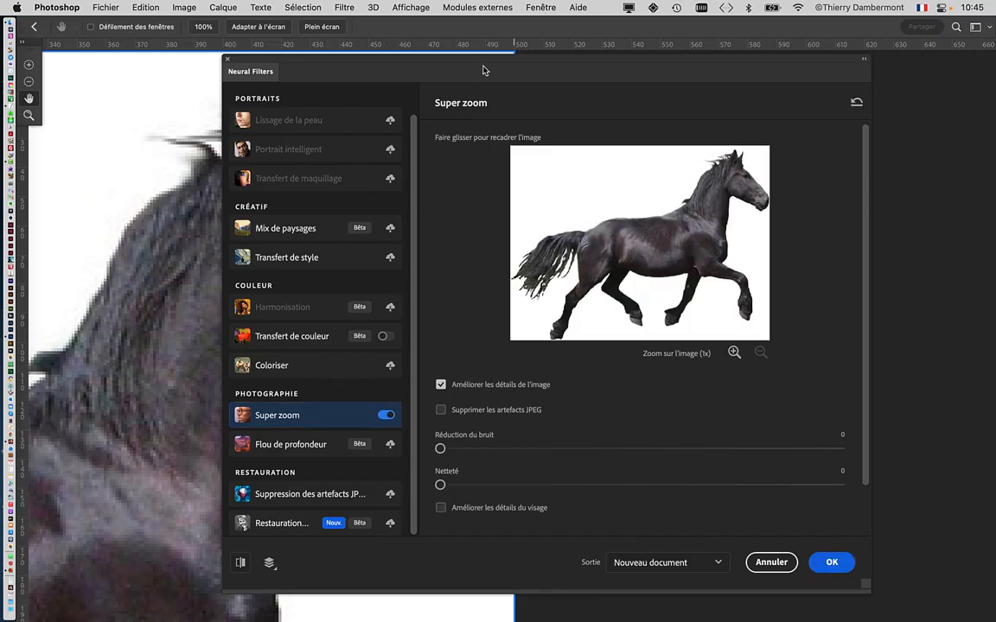
drag(300, 55, 309, 30)
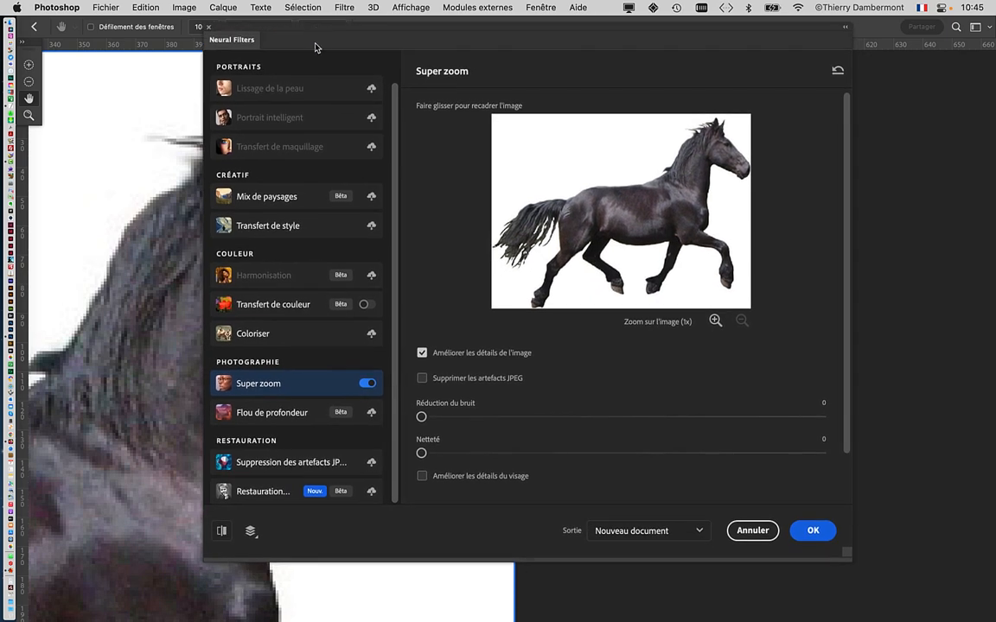
drag(849, 559, 945, 556)
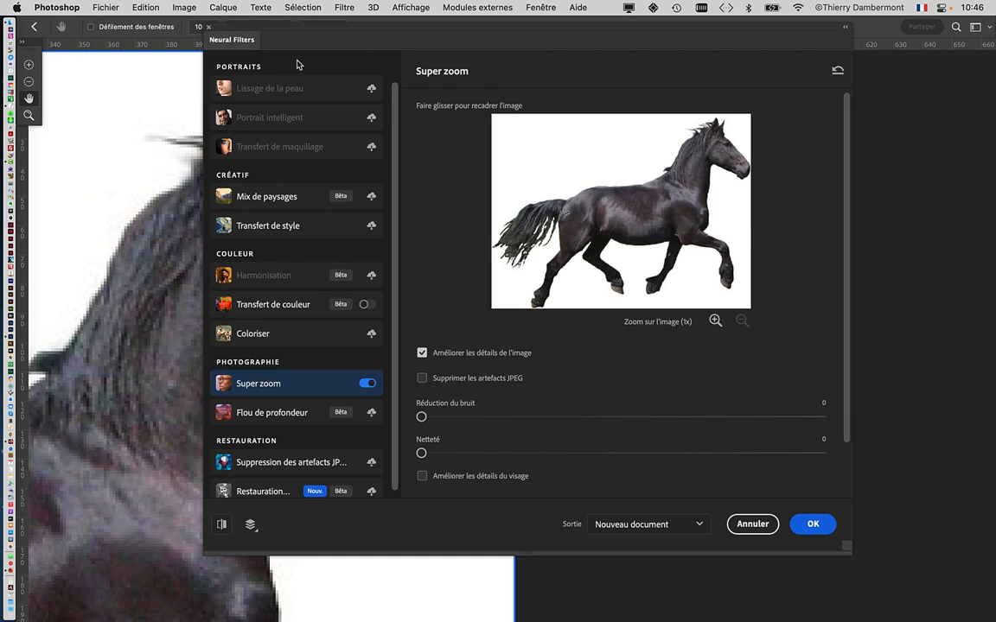
drag(260, 31, 282, 52)
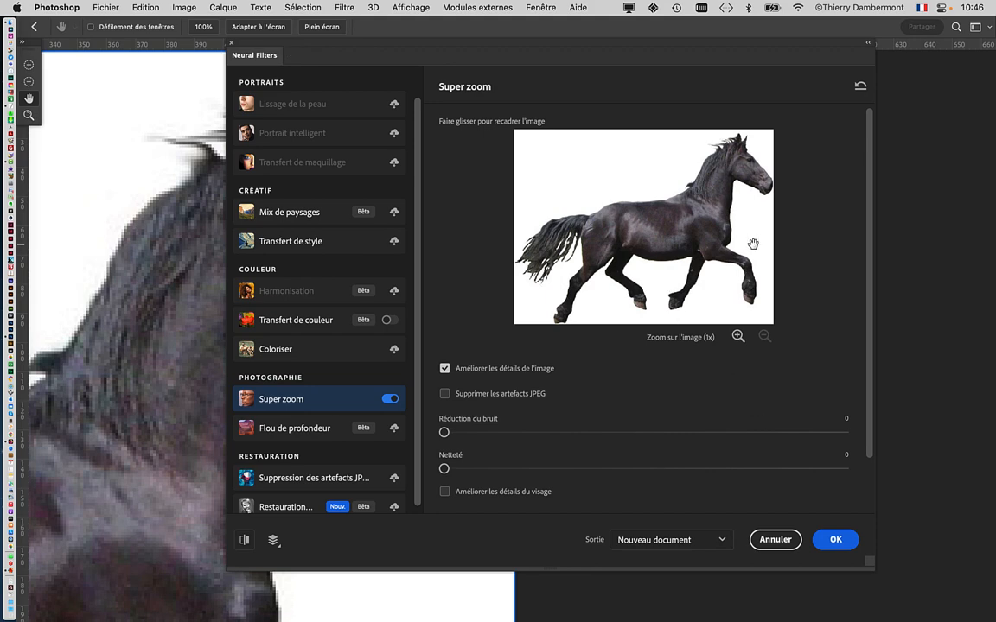
Switch to TextEdit to read the link to the horse picture, and return to Photoshop.
key(super+Tab)
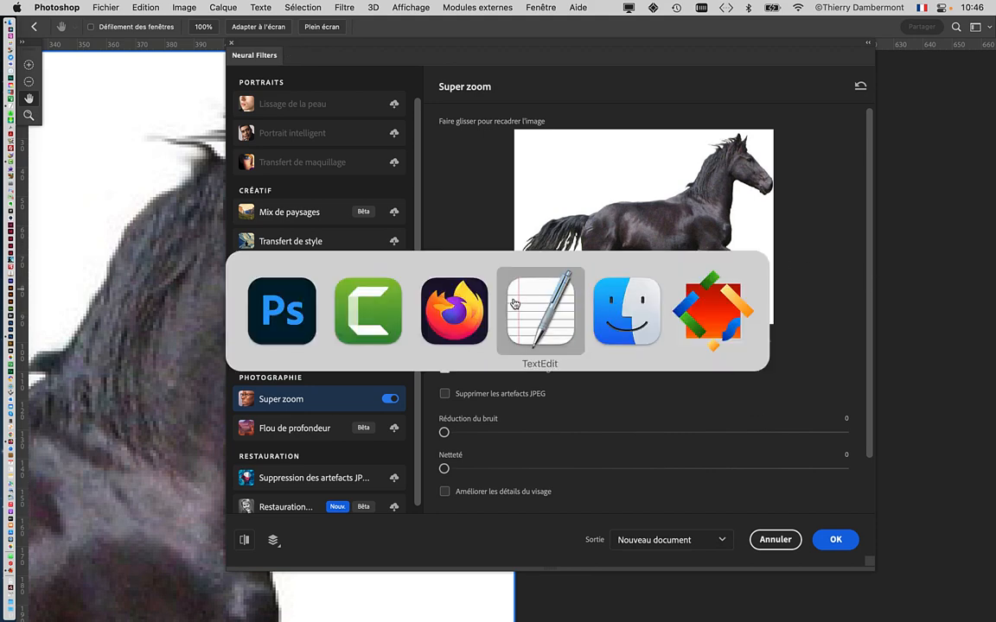
click(514, 302)
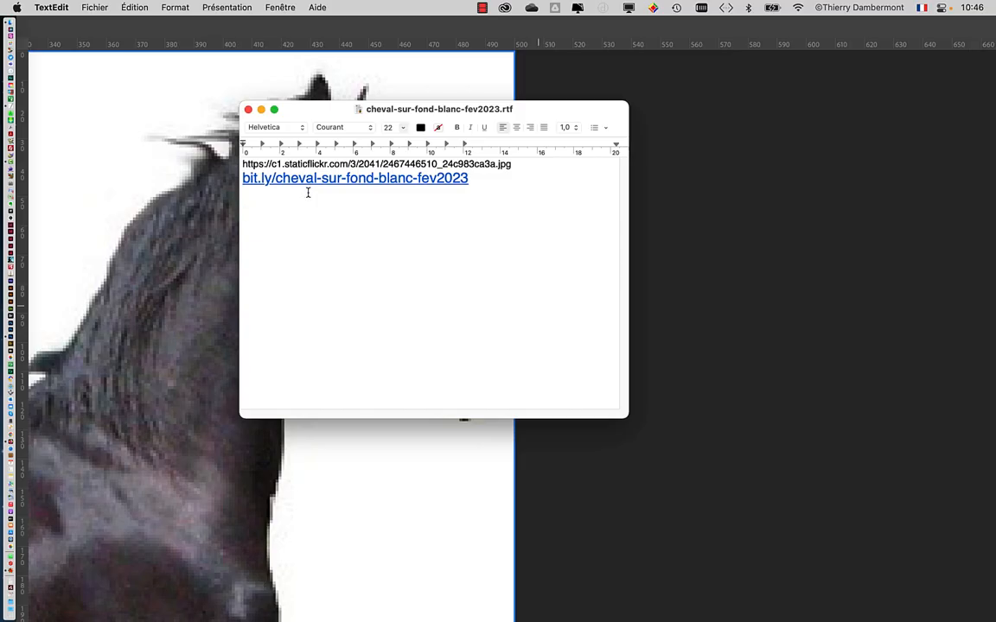
click(544, 74)
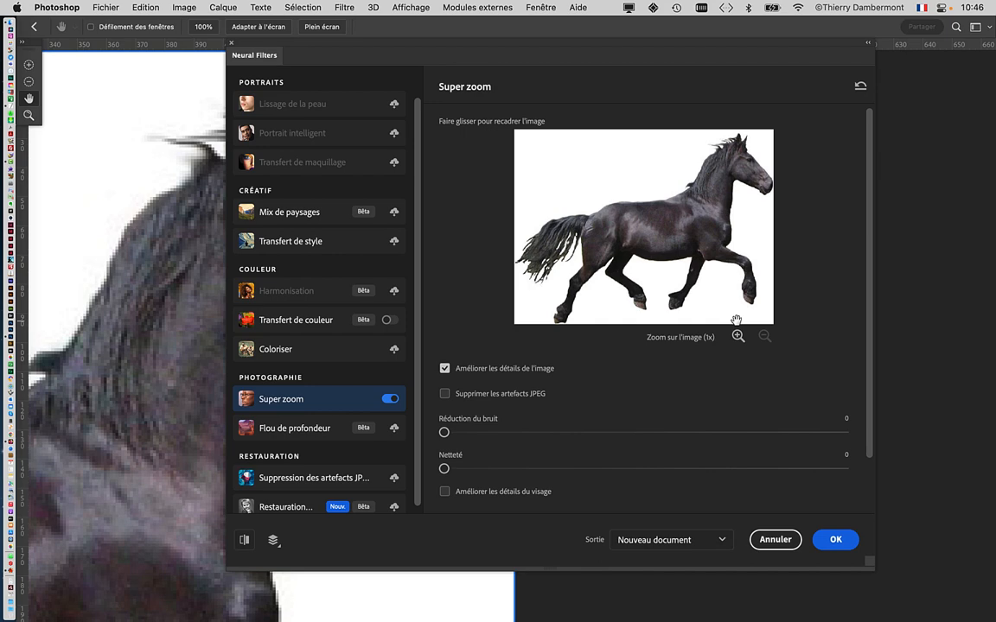
Set the Super zoom magnification of the horse image to 4x.
drag(370, 49, 299, 32)
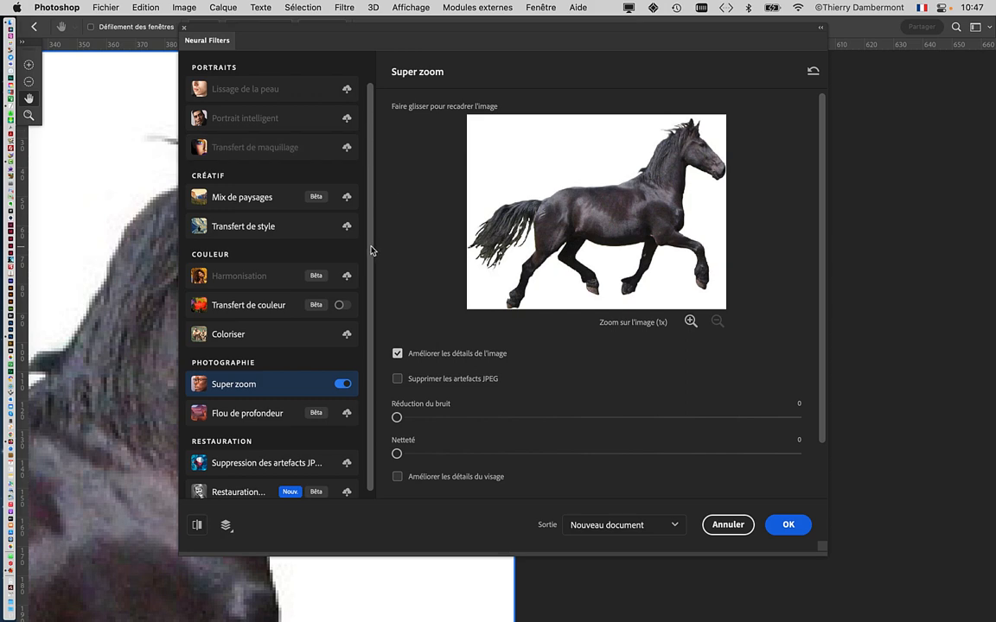
drag(372, 250, 369, 329)
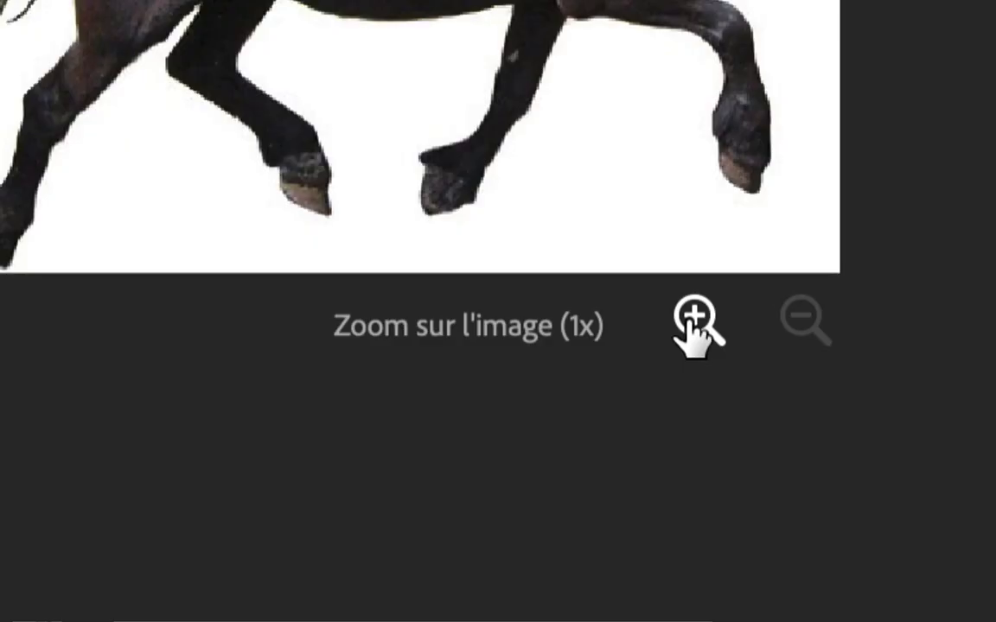
click(696, 322)
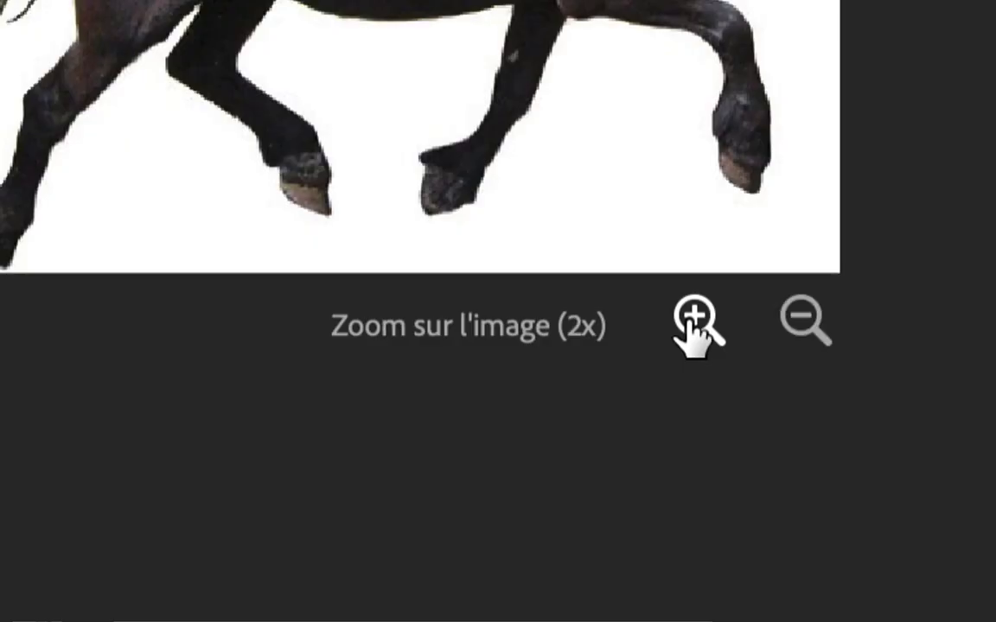
click(696, 321)
click(696, 322)
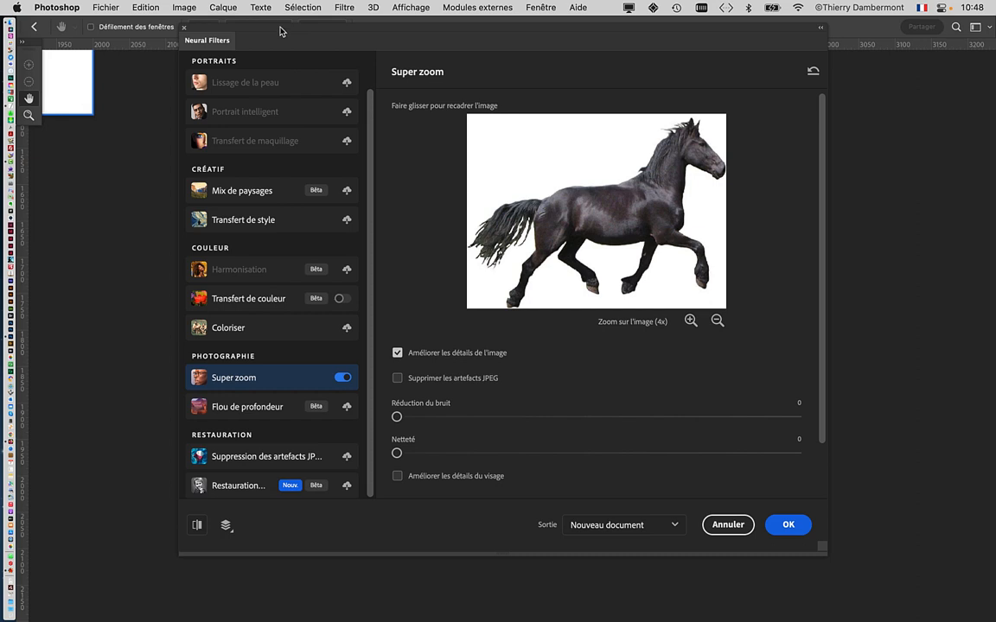
Move the filter window aside and examine the horse's head in the 4x preview.
drag(255, 30, 570, 112)
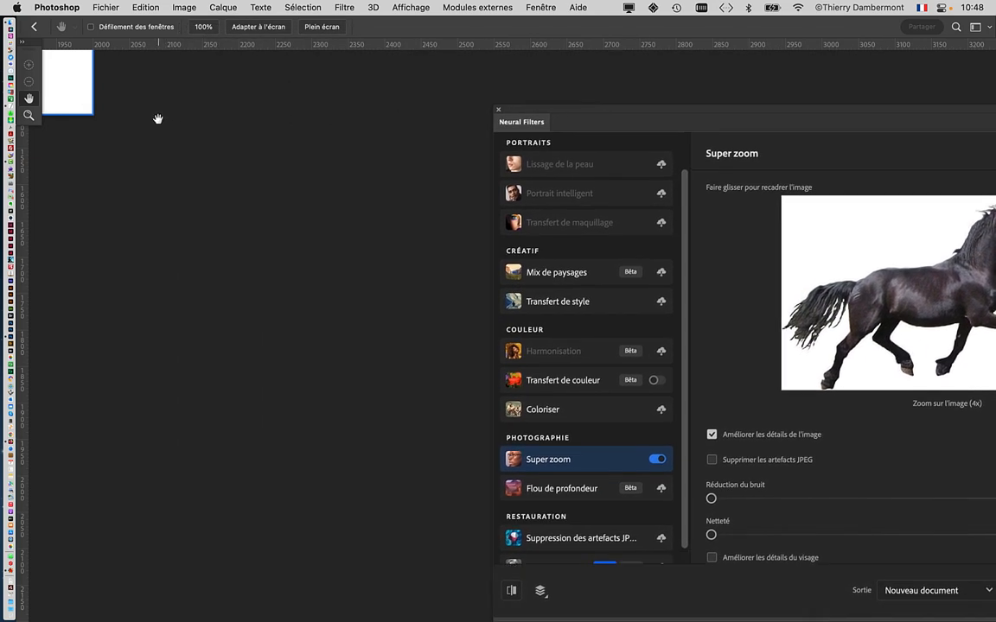
drag(144, 109, 305, 245)
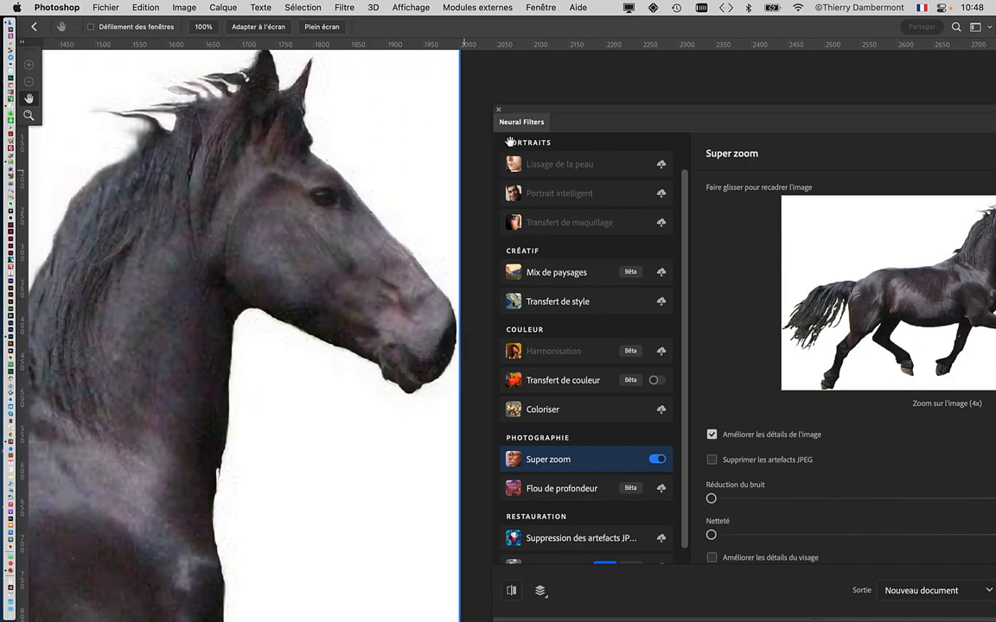
drag(530, 112, 699, 121)
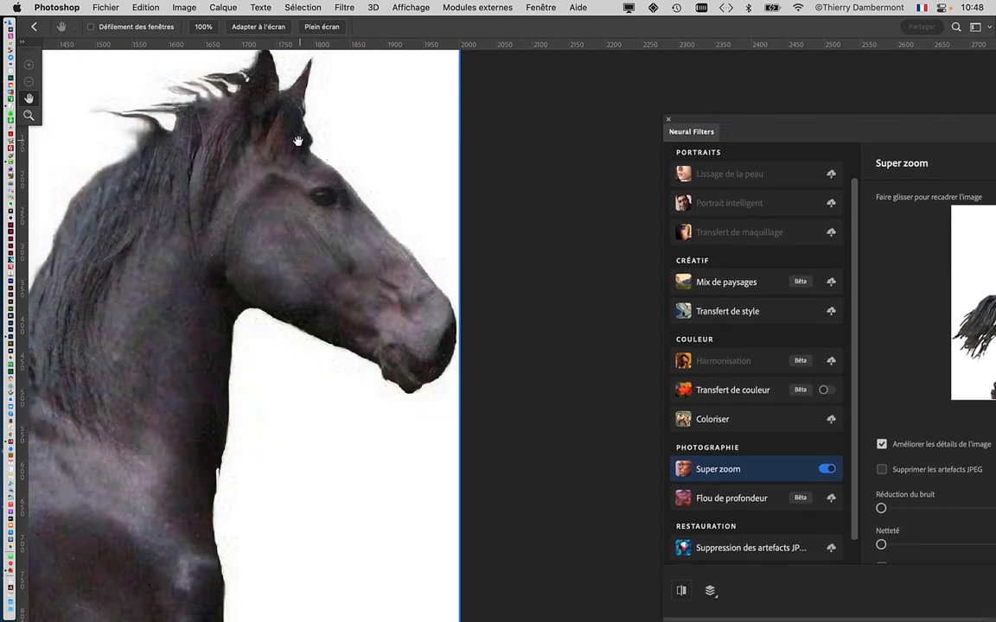
drag(300, 138, 355, 151)
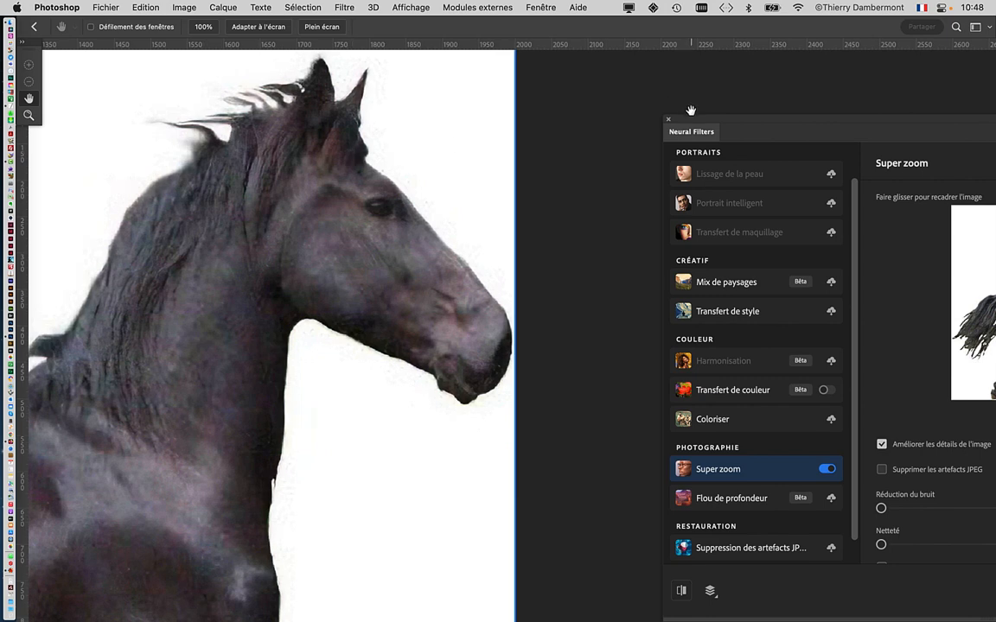
drag(691, 107, 633, 96)
drag(571, 89, 442, 7)
Try a noise reduction of 4 and a sharpness of 23 in the Super zoom settings.
scroll(795, 352, down, 2)
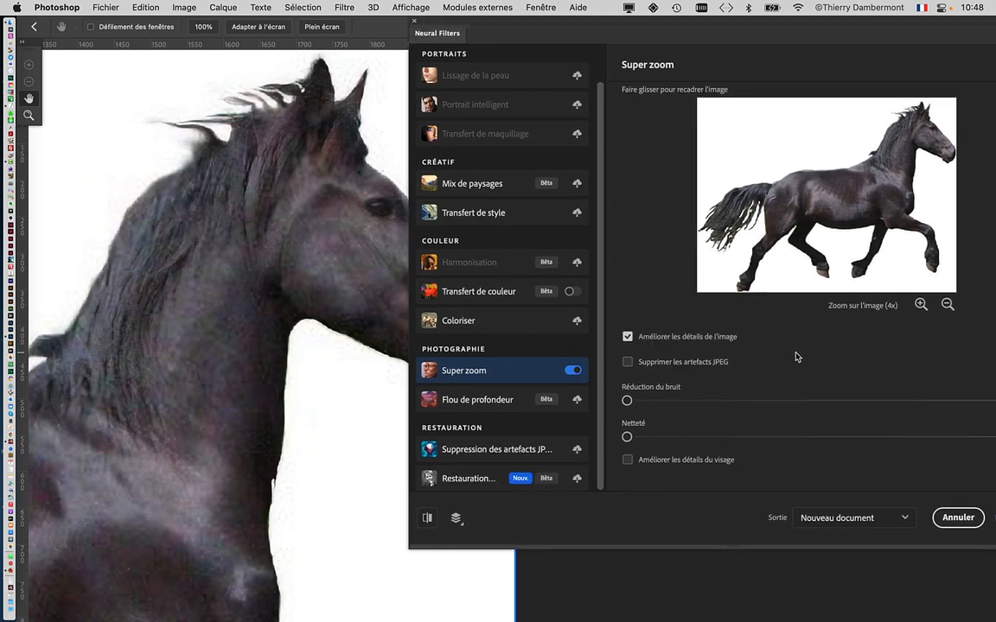
scroll(795, 356, down, 1)
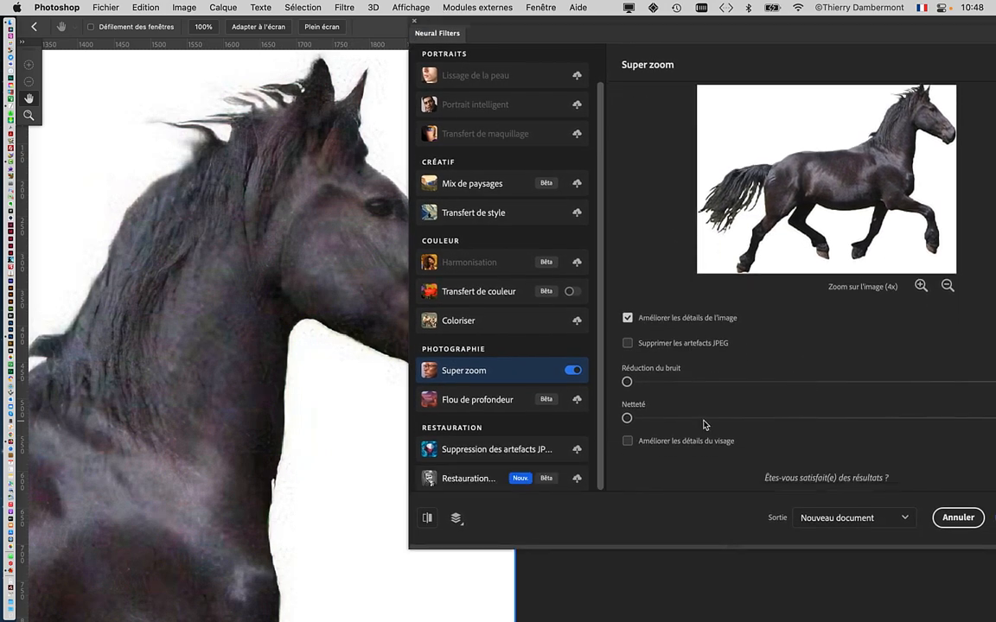
drag(626, 419, 891, 420)
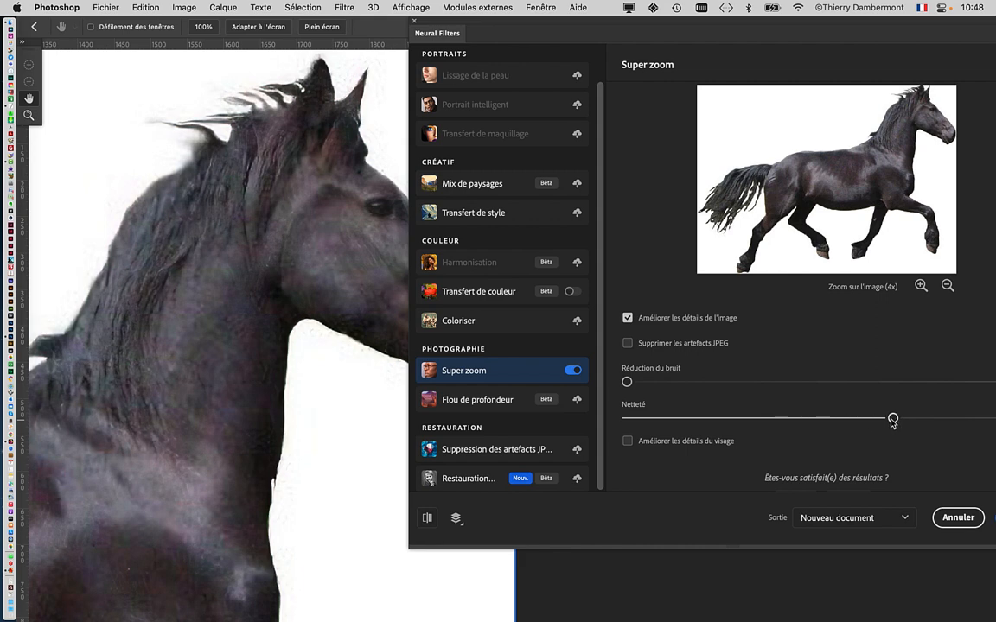
drag(836, 383, 727, 389)
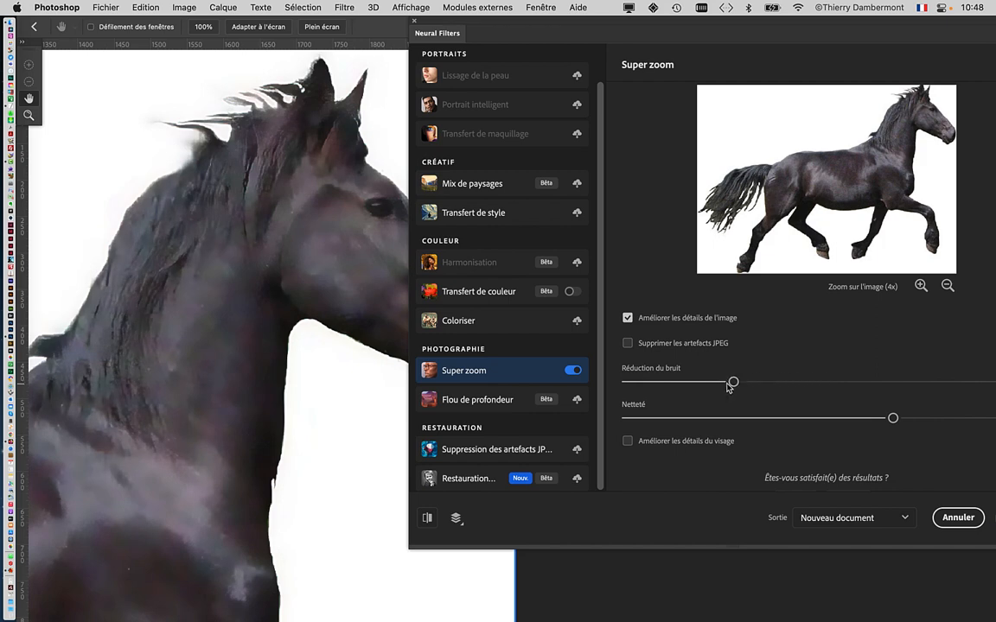
drag(731, 385, 684, 384)
drag(893, 418, 936, 419)
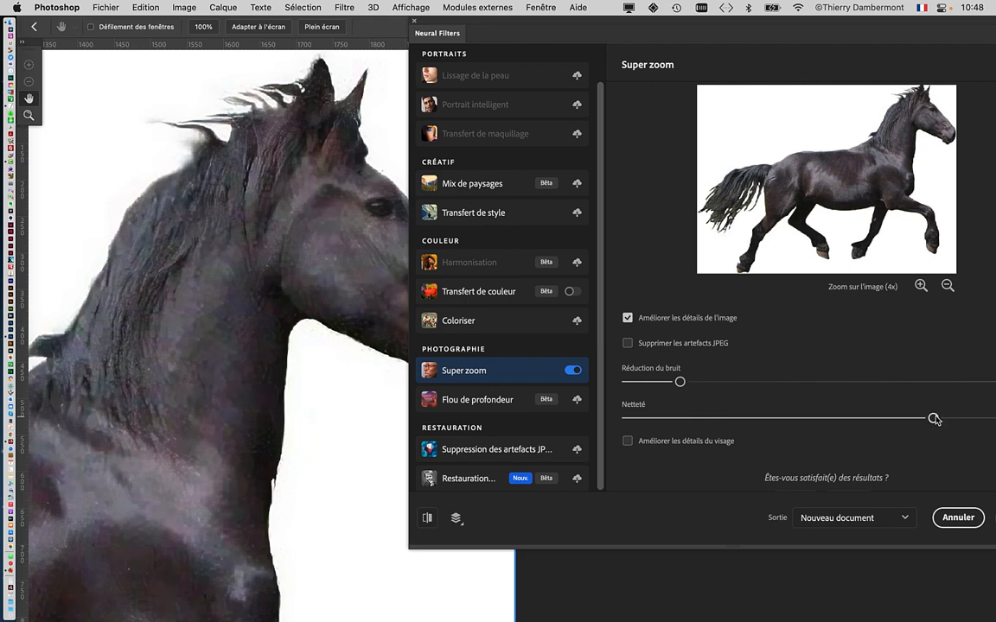
Set the Super zoom sharpness to 25 and the noise reduction to 6, judging the result on the horse's head.
drag(592, 30, 554, 31)
drag(318, 144, 145, 157)
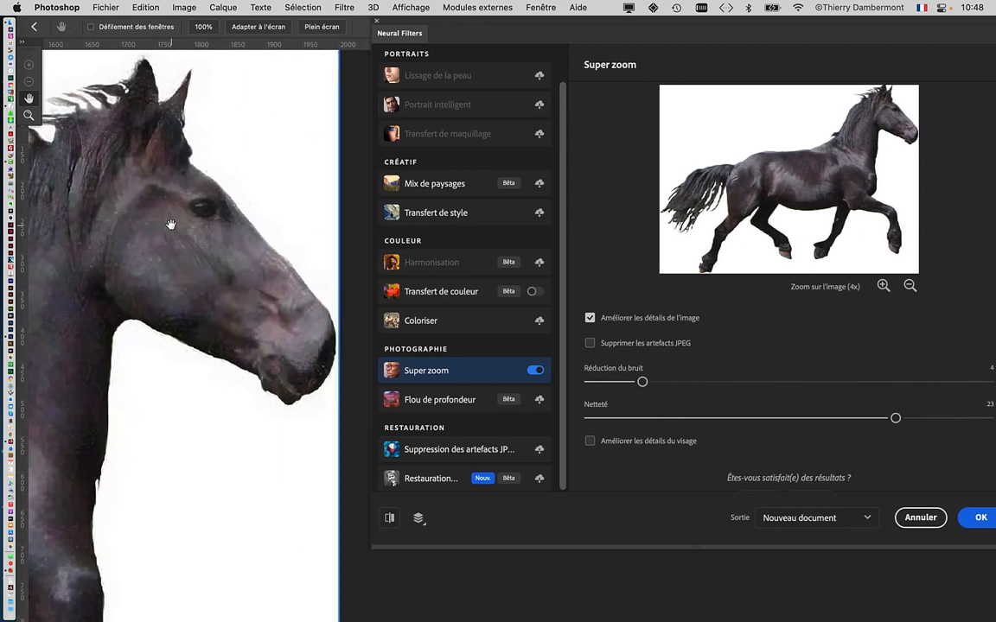
scroll(171, 225, up, 3)
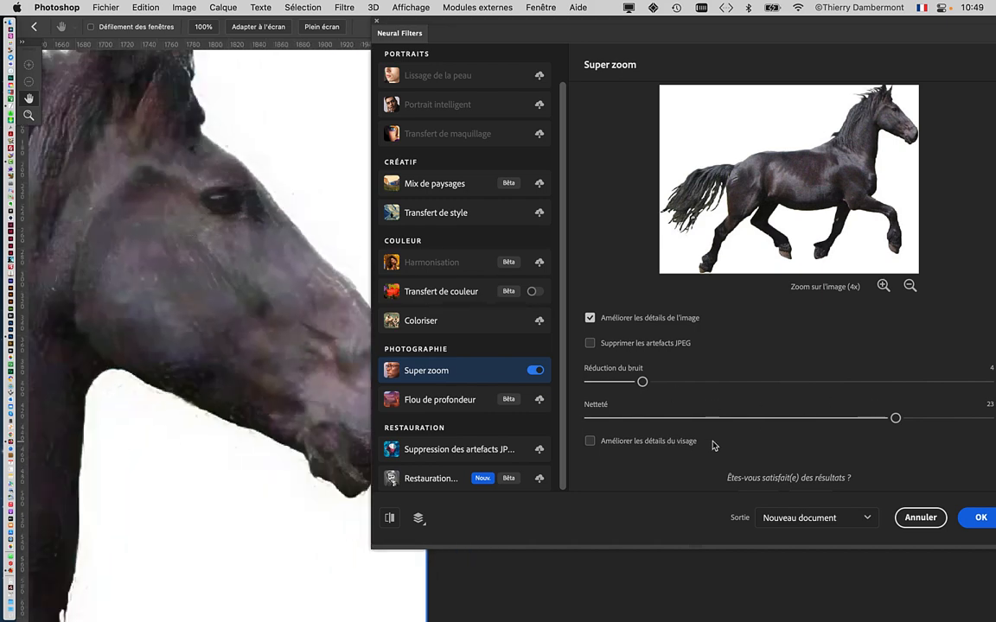
click(793, 399)
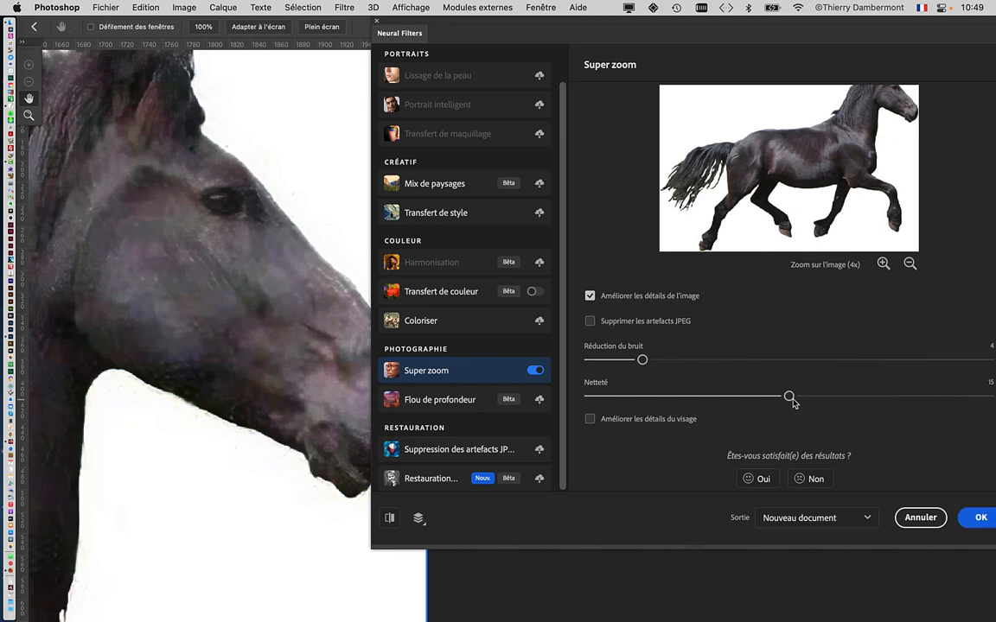
click(722, 398)
click(923, 397)
click(826, 363)
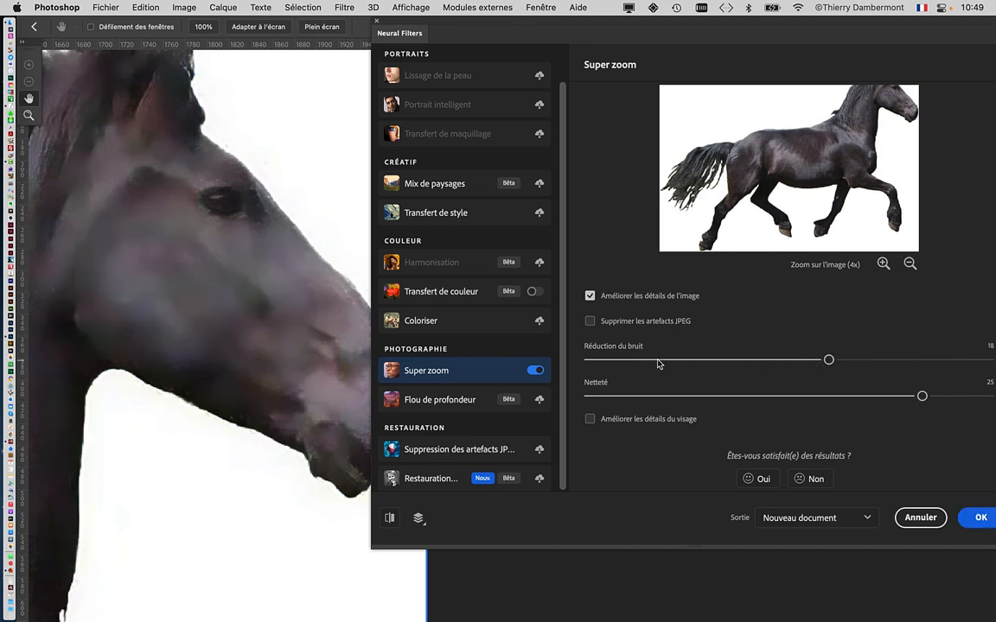
mouse_move(657, 364)
mouse_down()
mouse_move(617, 364)
mouse_move(722, 359)
mouse_move(667, 361)
mouse_up()
Check the horse's neck and muzzle in the preview and apply Super zoom with output to a new document.
drag(245, 242, 389, 394)
drag(224, 278, 320, 95)
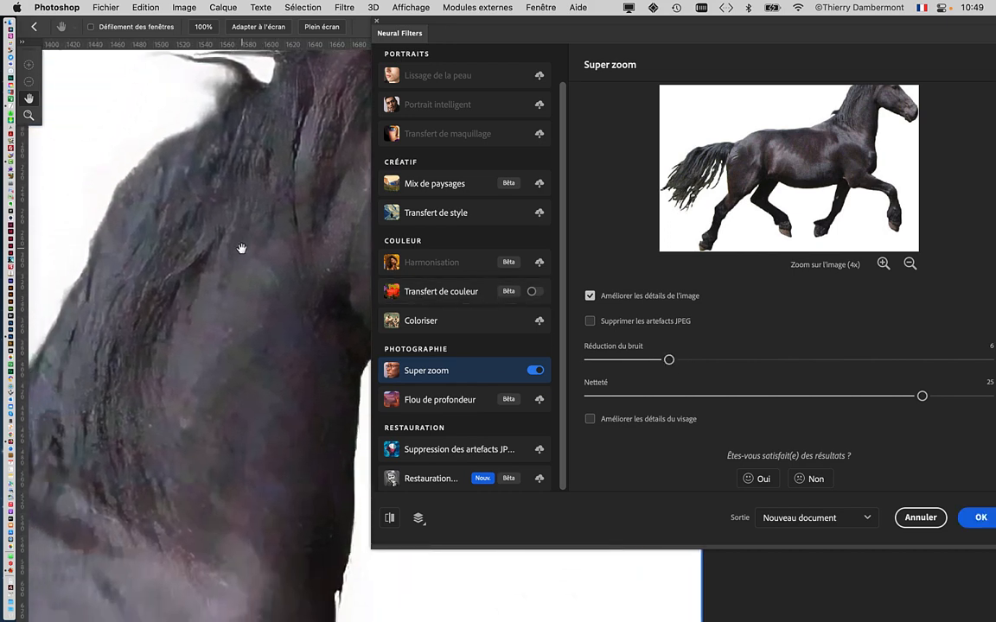
drag(241, 249, 147, 329)
drag(238, 318, 140, 238)
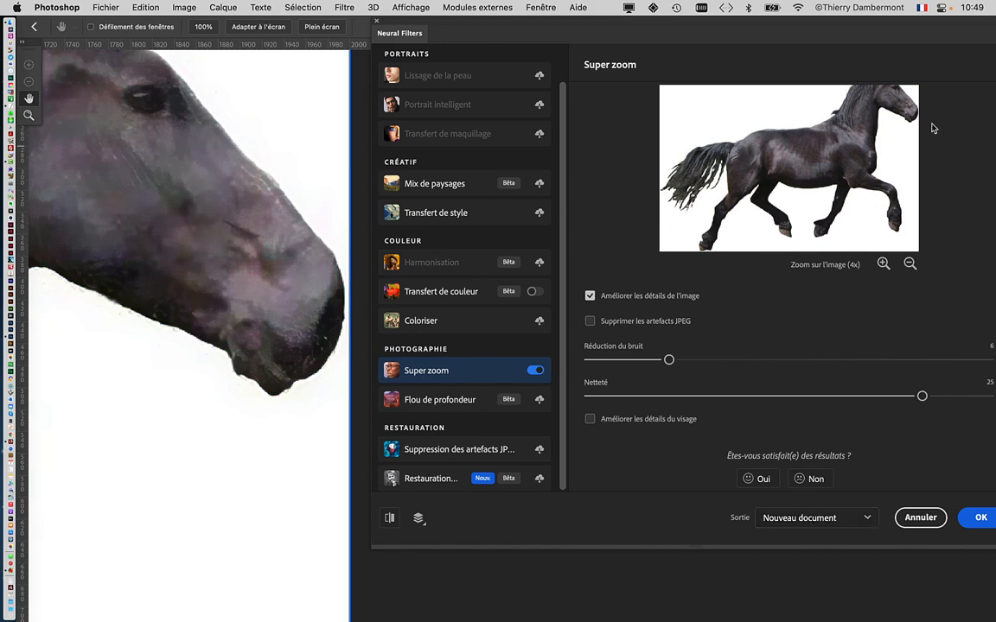
drag(825, 29, 666, 28)
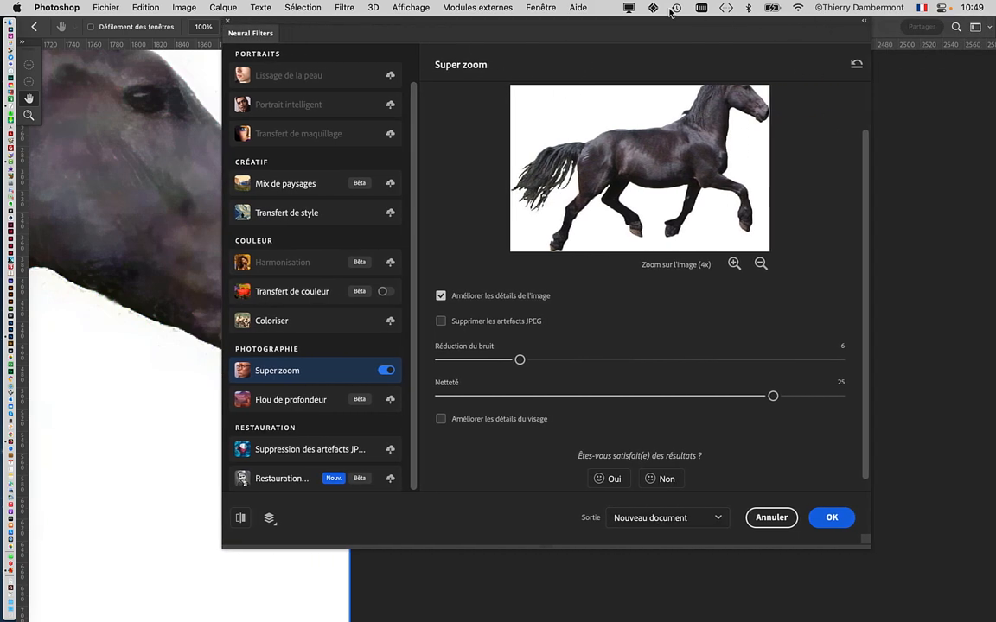
click(822, 517)
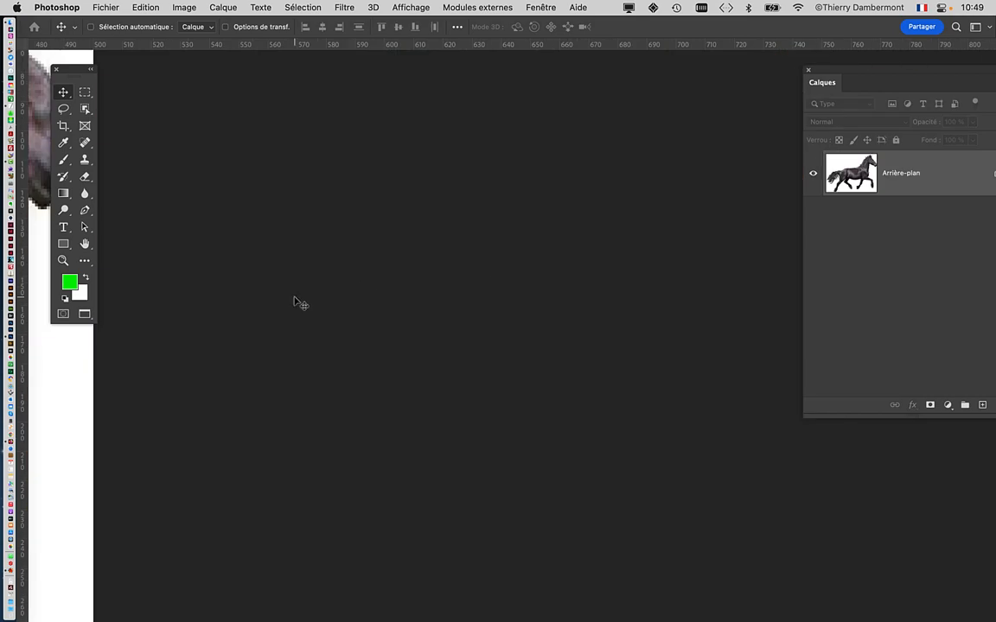
Compare the horse's head in the original image with the same area in the enlarged document.
drag(267, 282, 605, 349)
scroll(555, 194, up, 5)
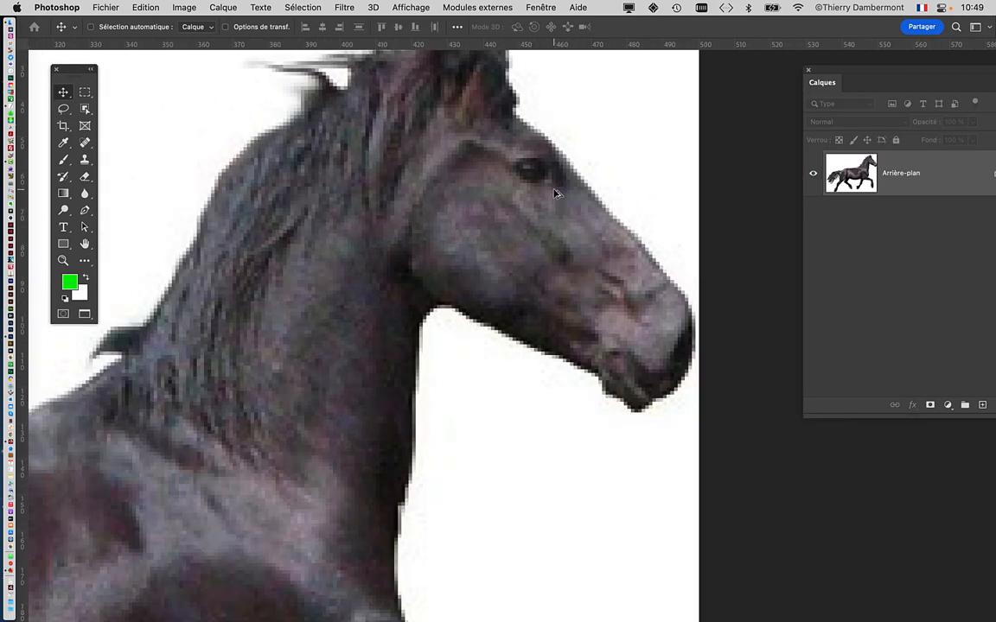
drag(576, 211, 531, 328)
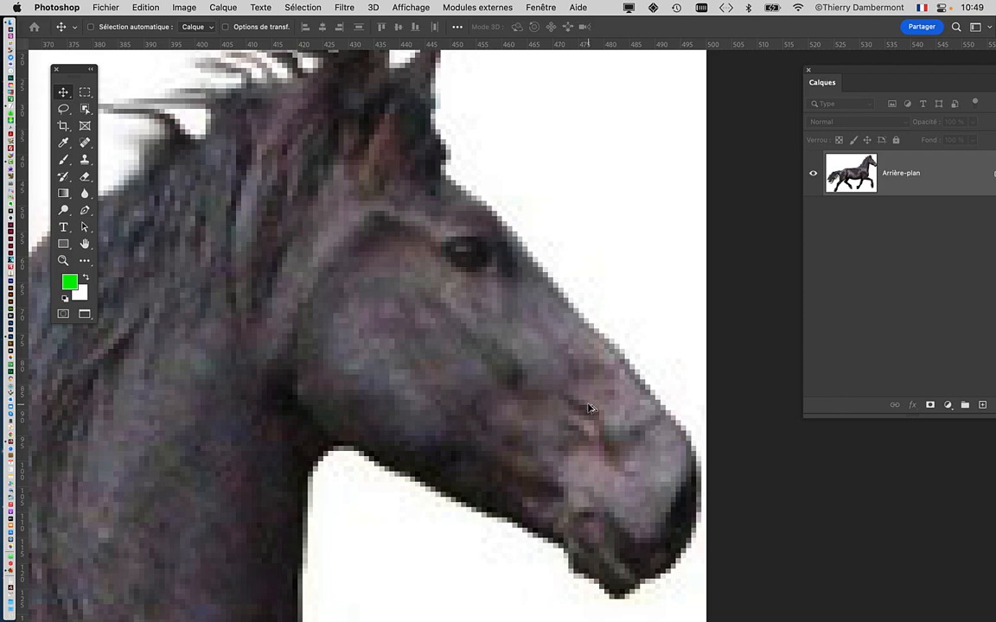
scroll(588, 407, down, 2)
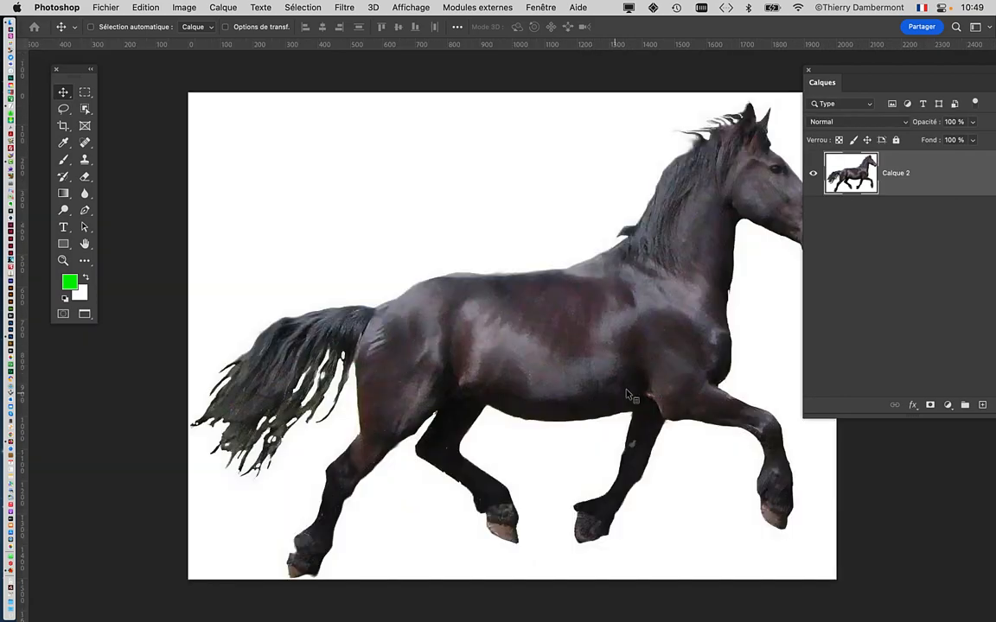
scroll(498, 216, up, 2)
scroll(491, 187, up, 2)
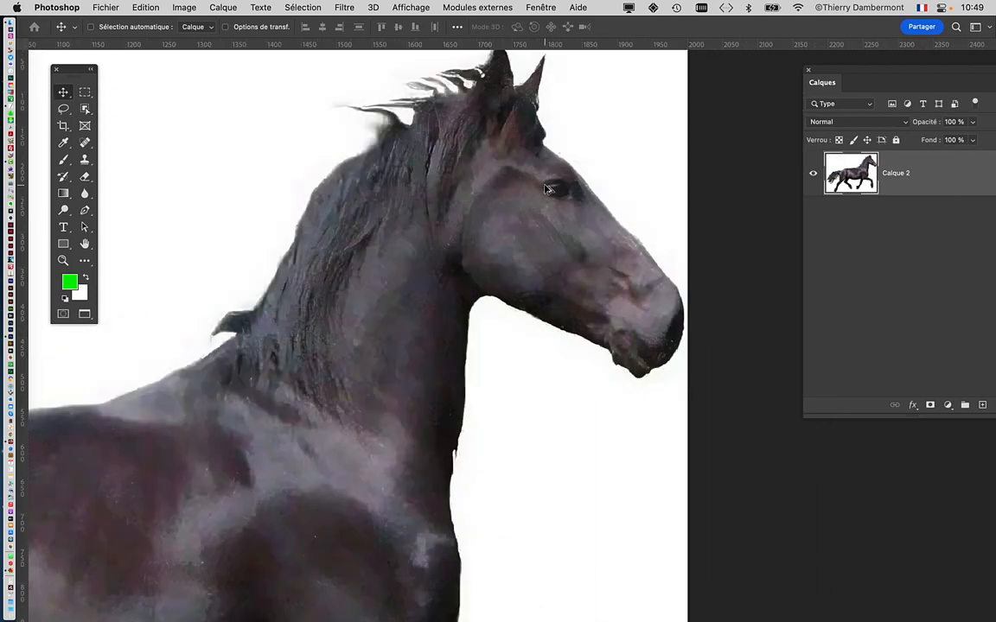
scroll(546, 189, up, 2)
scroll(633, 334, down, 2)
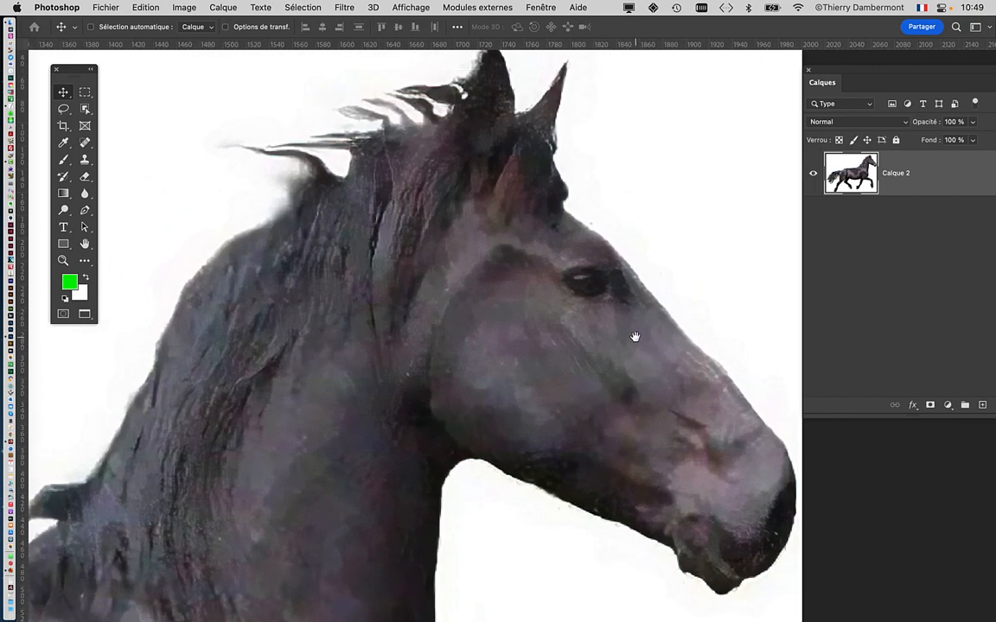
scroll(634, 335, down, 2)
scroll(634, 336, down, 4)
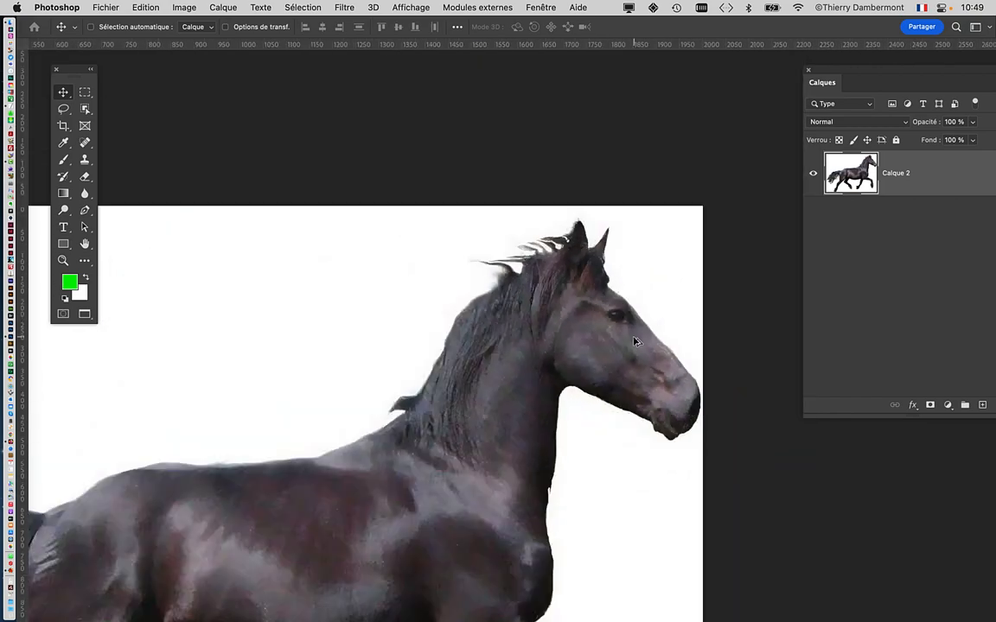
drag(480, 285, 533, 161)
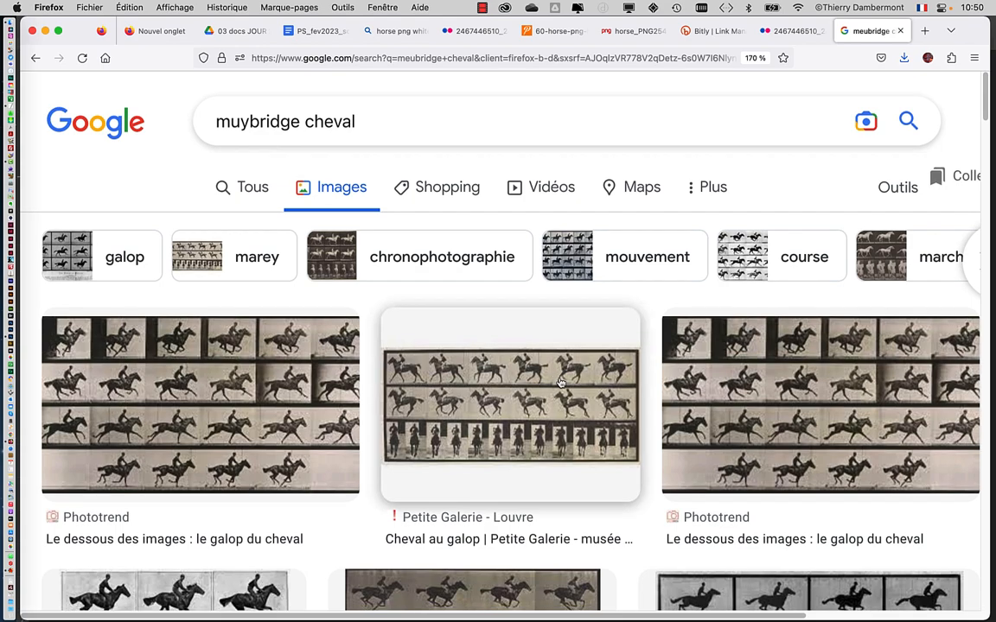
Browse the Google Images results for "muybridge cheval" in Firefox.
scroll(502, 342, down, 5)
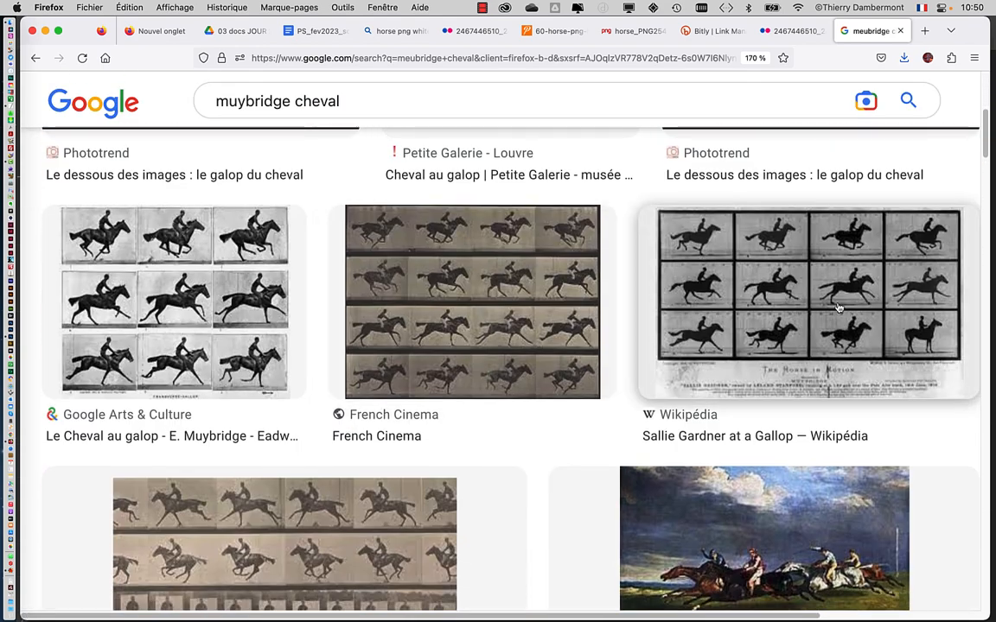